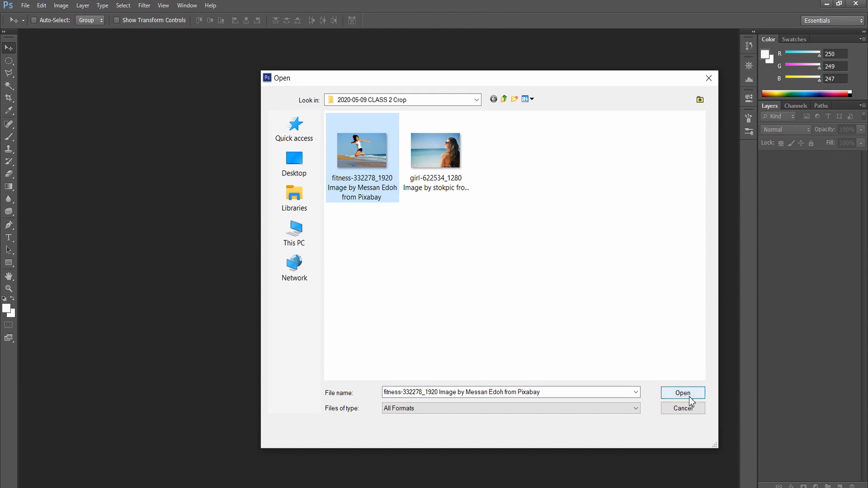
Step: Open the fitness-332278_1920 image and crop it closely around the jumping woman, keeping the cropped pixels
{"action": "left_click", "coordinate": [689, 397]}
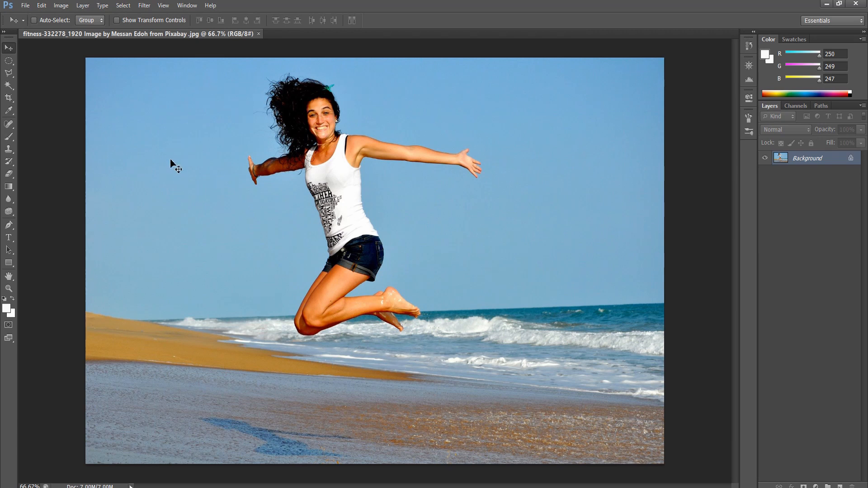
{"action": "left_click", "coordinate": [7, 104]}
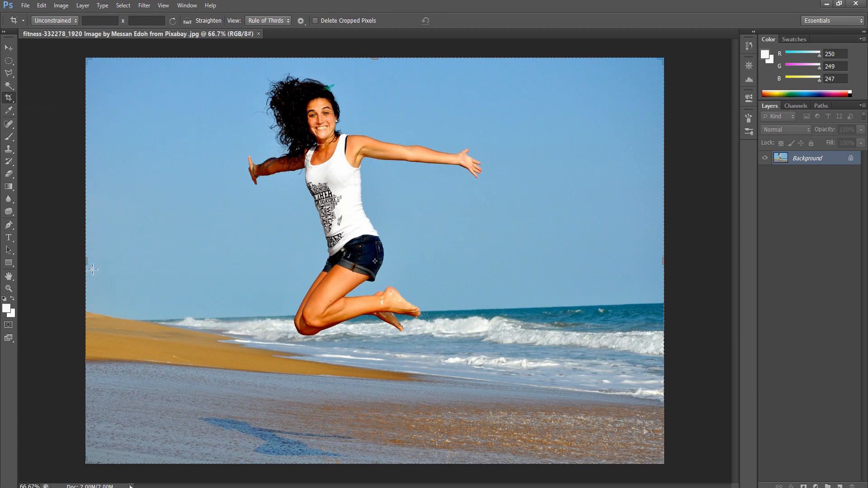
{"action": "left_click_drag", "start_coordinate": [88, 261], "coordinate": [155, 263]}
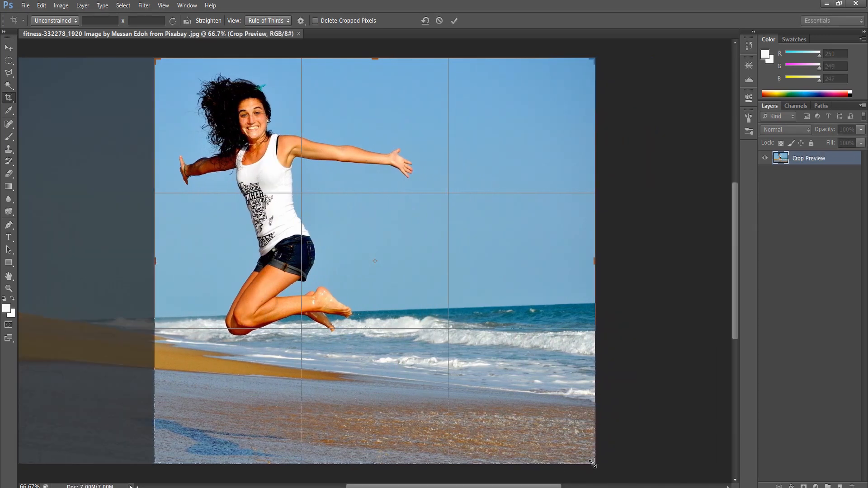
{"action": "left_click_drag", "start_coordinate": [594, 464], "coordinate": [507, 405]}
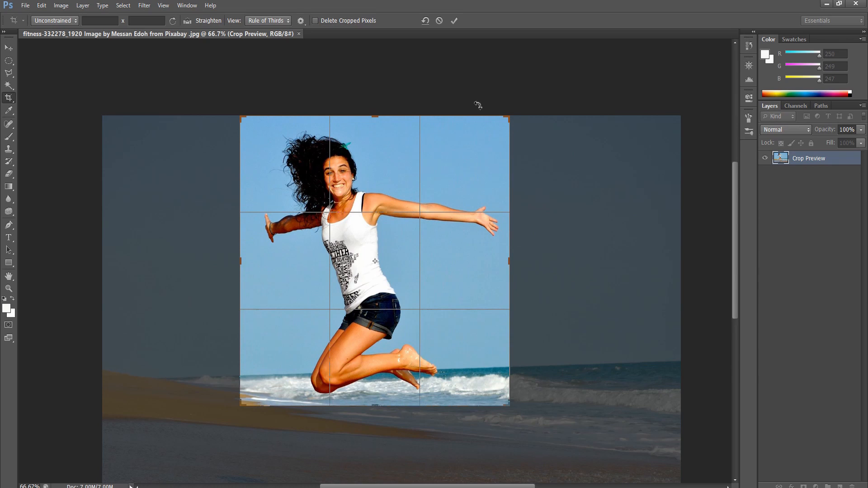
{"action": "left_click", "coordinate": [454, 20]}
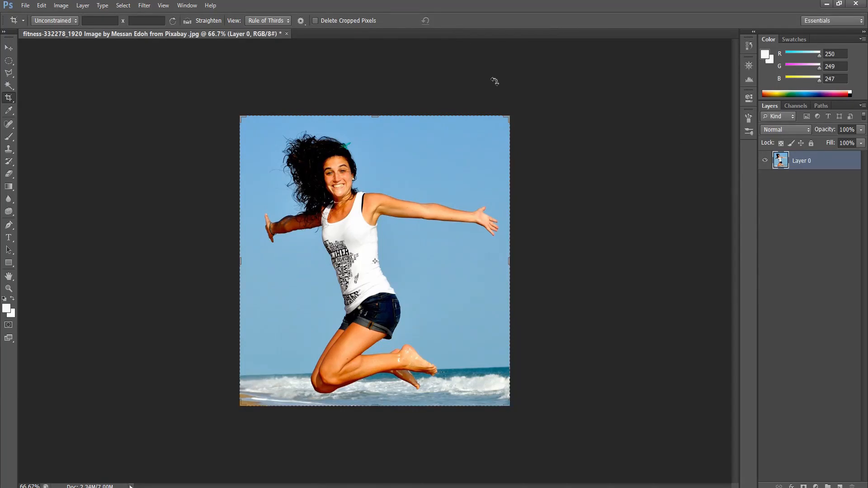
Step: Shift the picture slightly sideways within the cropped canvas, and bring back the hidden areas with Reveal All
{"action": "left_click", "coordinate": [9, 48]}
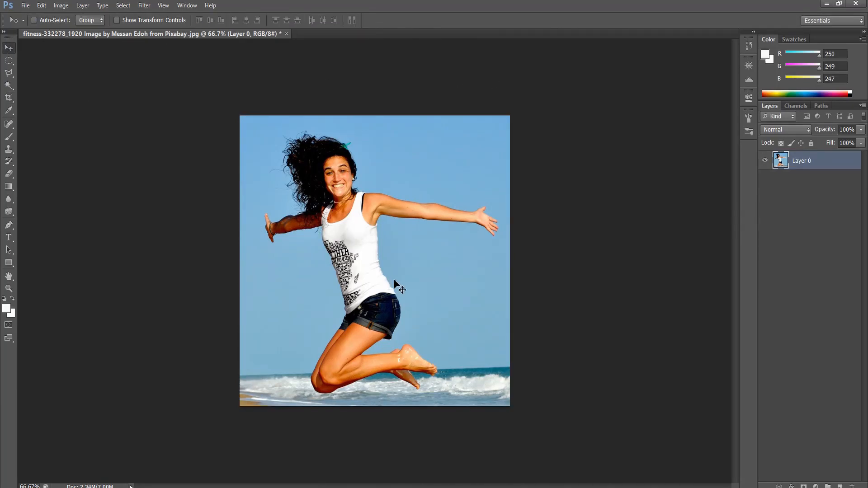
{"action": "mouse_move", "coordinate": [366, 276]}
{"action": "left_mouse_down"}
{"action": "mouse_move", "coordinate": [392, 276]}
{"action": "mouse_move", "coordinate": [296, 281]}
{"action": "mouse_move", "coordinate": [393, 280]}
{"action": "mouse_move", "coordinate": [362, 275]}
{"action": "left_mouse_up"}
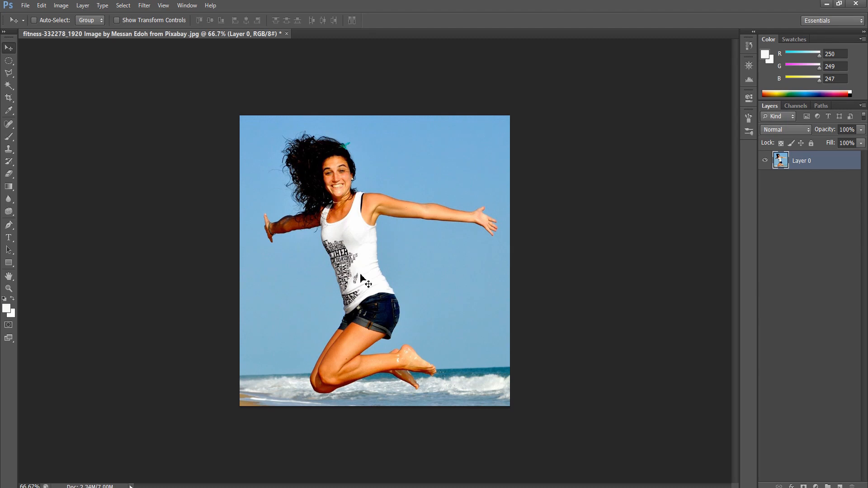
{"action": "mouse_move", "coordinate": [361, 275]}
{"action": "left_mouse_down"}
{"action": "mouse_move", "coordinate": [378, 270]}
{"action": "mouse_move", "coordinate": [373, 274]}
{"action": "left_mouse_up"}
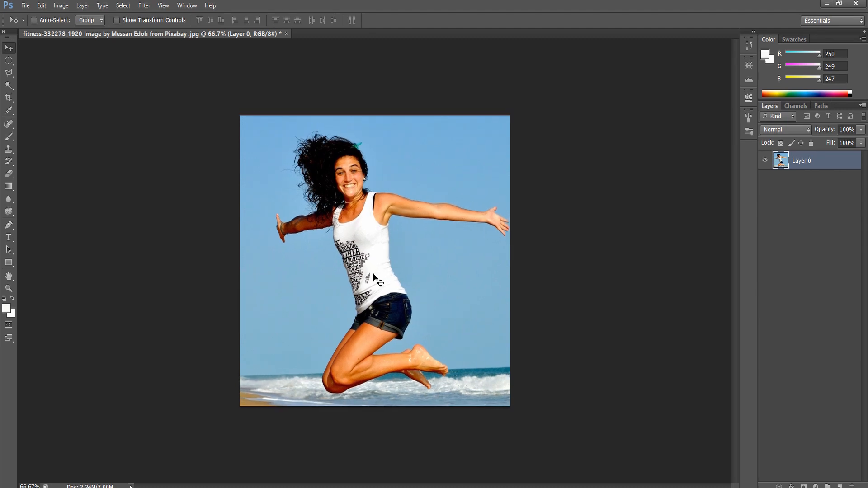
{"action": "left_click", "coordinate": [61, 5]}
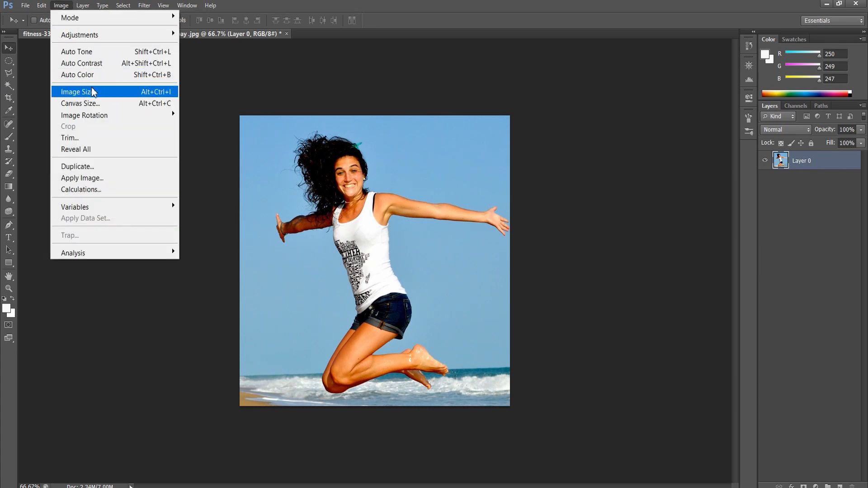
{"action": "left_click", "coordinate": [105, 151]}
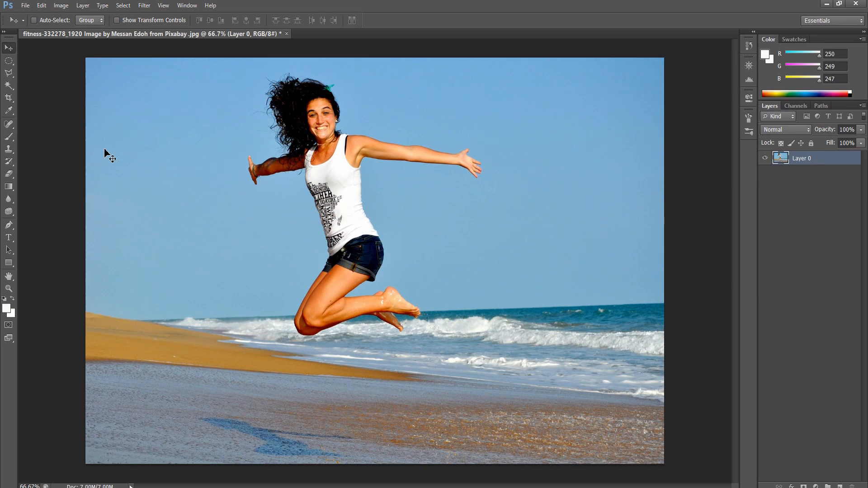
Step: Frame a crop closely around the jumping woman and enable Delete Cropped Pixels
{"action": "left_click", "coordinate": [9, 99]}
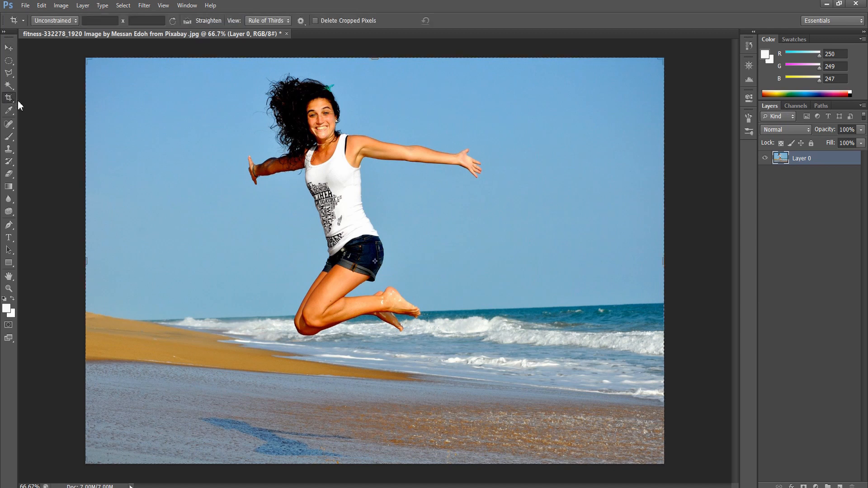
{"action": "left_click_drag", "start_coordinate": [86, 59], "coordinate": [162, 64]}
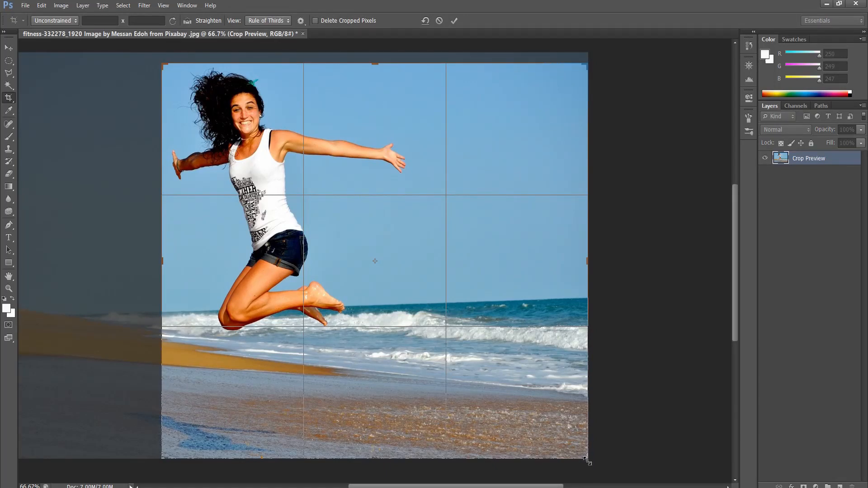
{"action": "left_click_drag", "start_coordinate": [588, 461], "coordinate": [498, 402]}
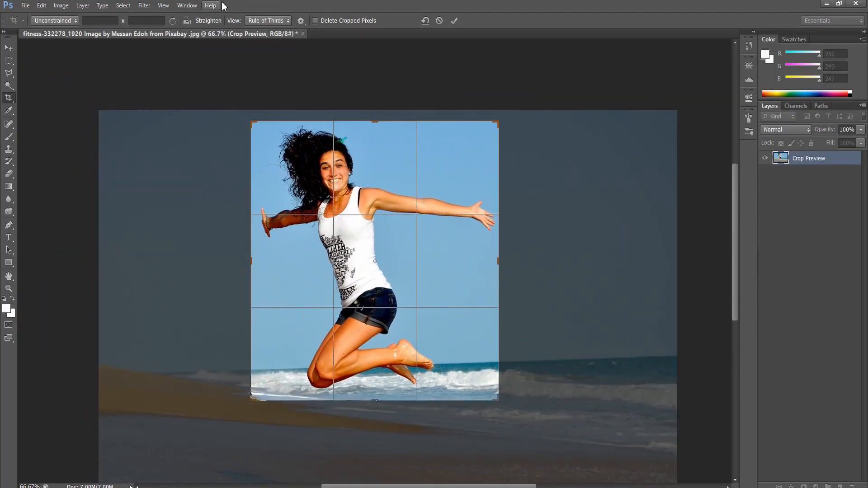
{"action": "left_click", "coordinate": [316, 21]}
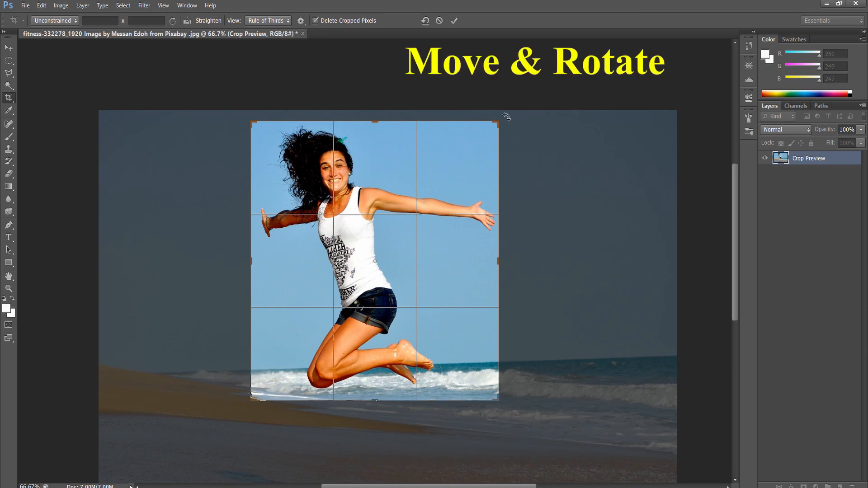
Step: Rotate the picture slightly clockwise, reposition it inside the crop frame, and apply the crop
{"action": "left_click_drag", "start_coordinate": [506, 117], "coordinate": [480, 101]}
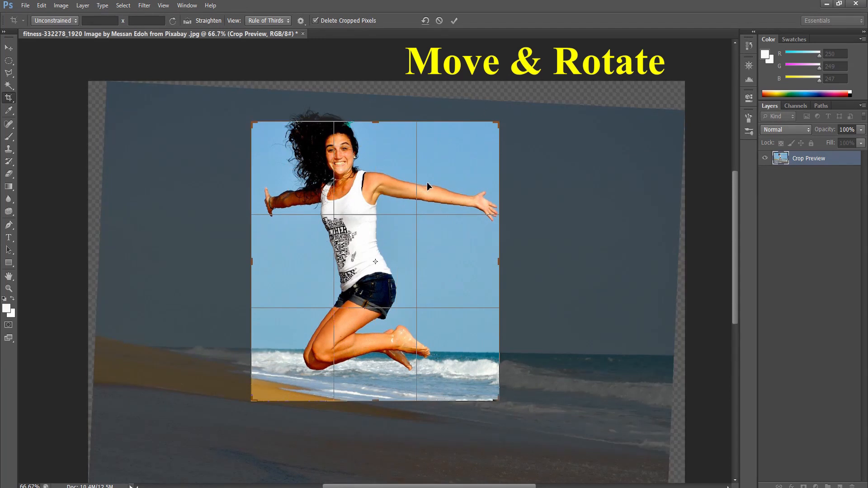
{"action": "left_click_drag", "start_coordinate": [426, 183], "coordinate": [429, 208]}
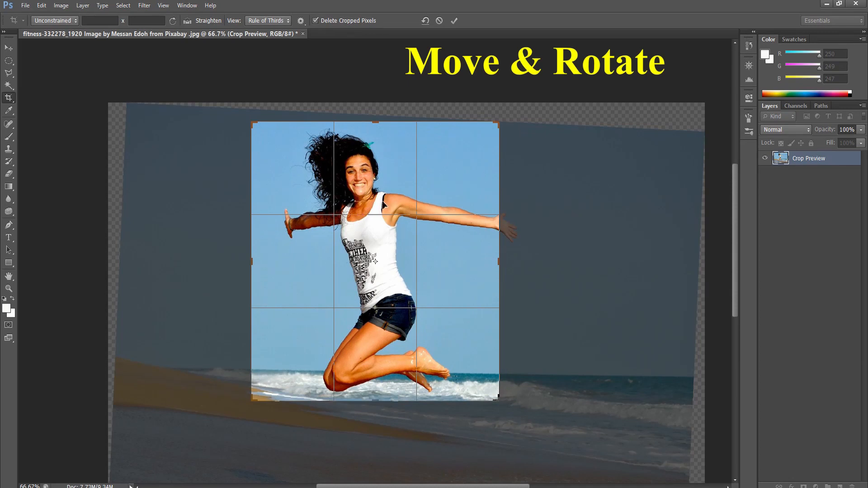
{"action": "left_click", "coordinate": [454, 22]}
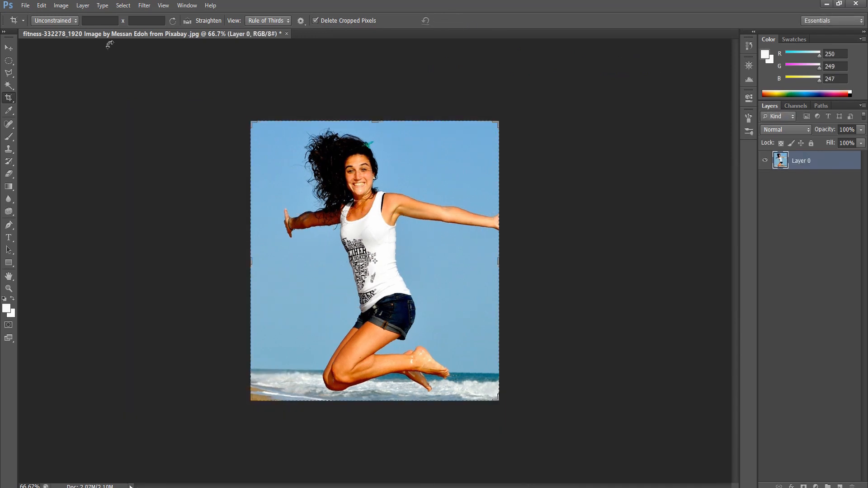
{"action": "left_click", "coordinate": [9, 47]}
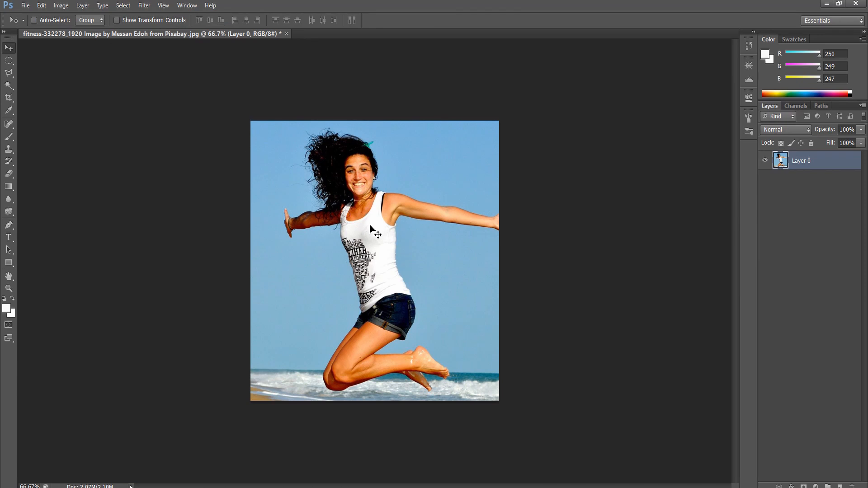
{"action": "mouse_move", "coordinate": [379, 232]}
{"action": "left_mouse_down"}
{"action": "mouse_move", "coordinate": [334, 233]}
{"action": "mouse_move", "coordinate": [381, 260]}
{"action": "mouse_move", "coordinate": [441, 260]}
{"action": "mouse_move", "coordinate": [453, 237]}
{"action": "mouse_move", "coordinate": [385, 224]}
{"action": "mouse_move", "coordinate": [355, 240]}
{"action": "mouse_move", "coordinate": [381, 238]}
{"action": "mouse_move", "coordinate": [376, 233]}
{"action": "left_mouse_up"}
Step: Step backward in the edit history to undo the crop that deleted the outer pixels
{"action": "left_click", "coordinate": [41, 5]}
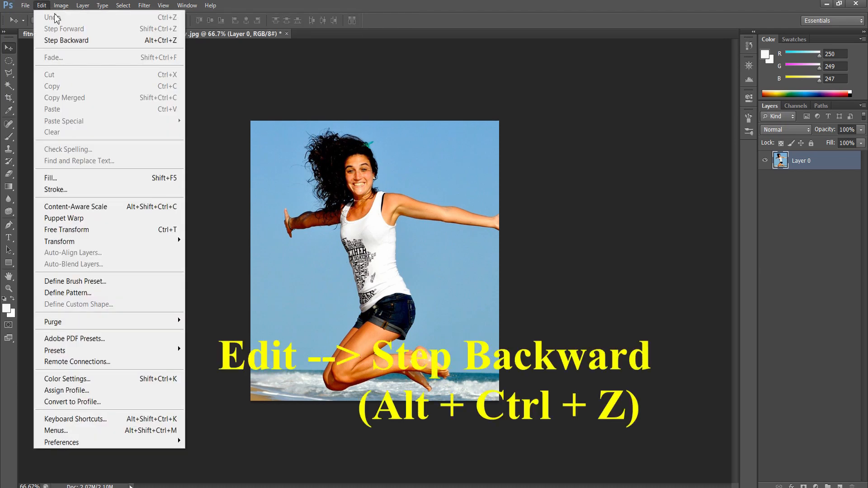
{"action": "left_click", "coordinate": [76, 40]}
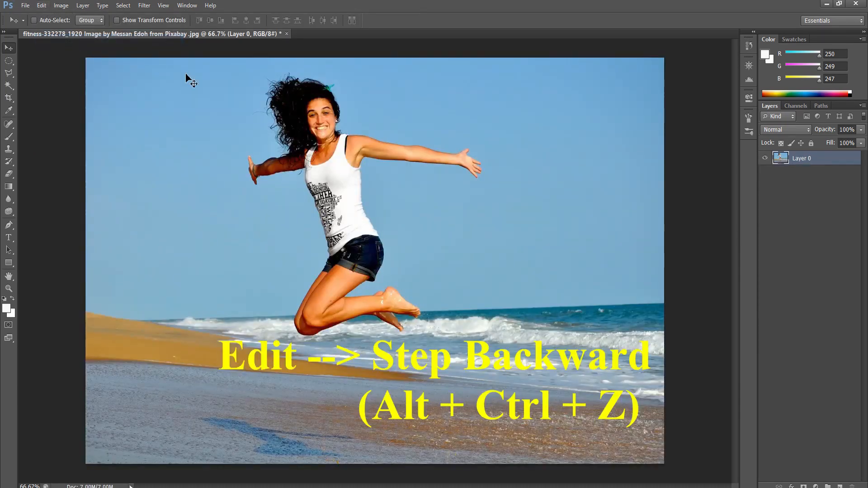
{"action": "left_click", "coordinate": [41, 6]}
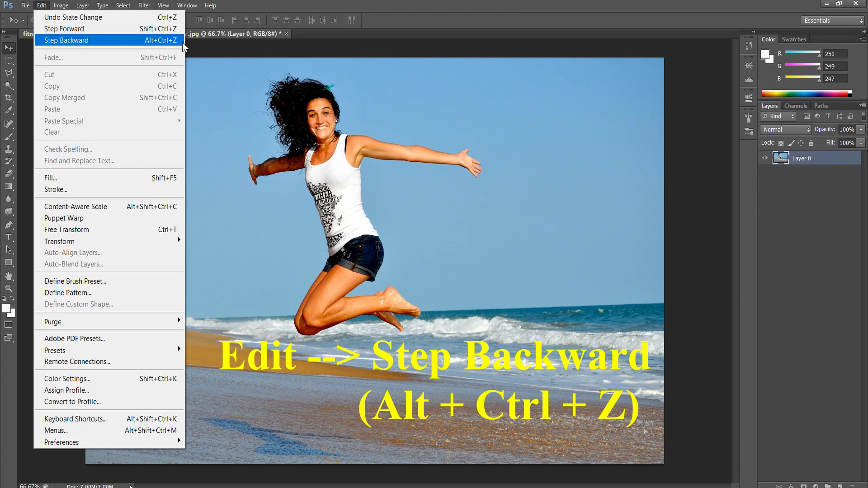
{"action": "left_click", "coordinate": [403, 179]}
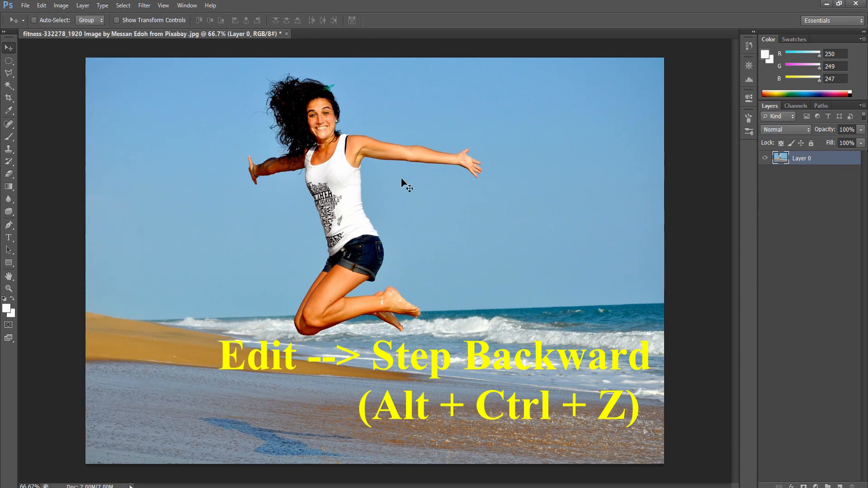
{"action": "key", "text": "alt+ctrl+z"}
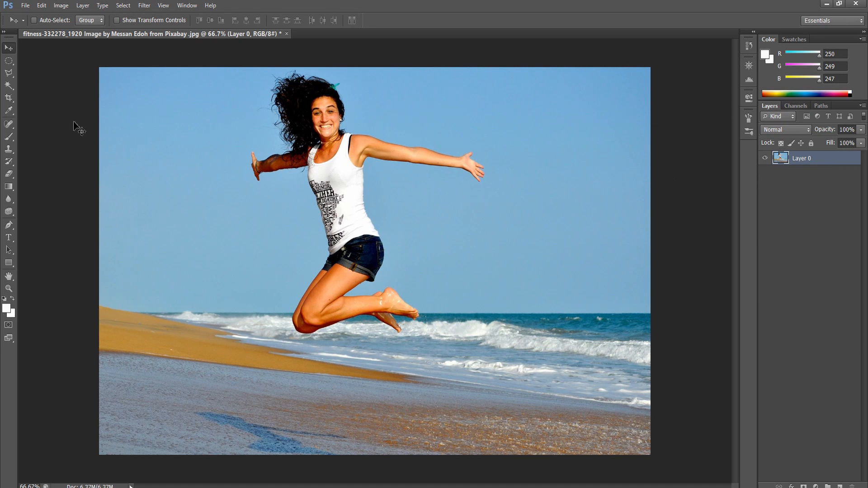
Step: Reset the Crop tool to its Unconstrained setting and return to the Move tool
{"action": "left_click", "coordinate": [9, 98]}
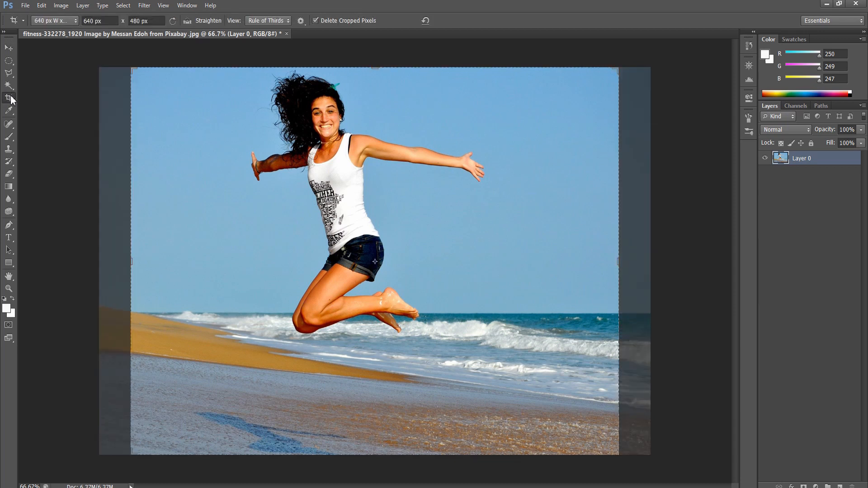
{"action": "left_click", "coordinate": [424, 19]}
{"action": "left_click", "coordinate": [9, 48]}
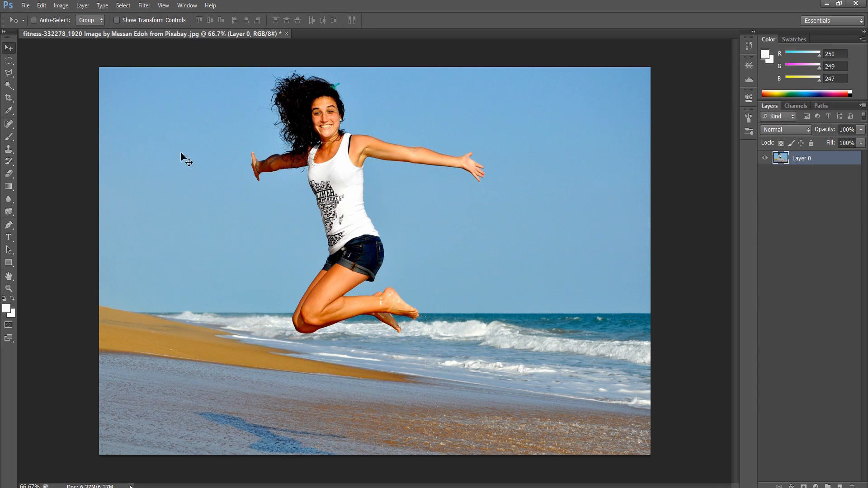
Step: Crop the picture to the 1 x 1 (Square) ratio preset, keeping the woman inside the frame
{"action": "left_click", "coordinate": [5, 98]}
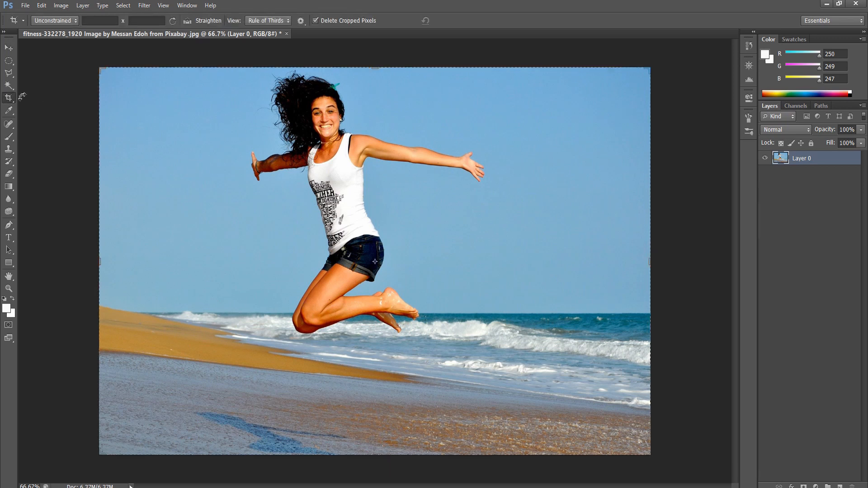
{"action": "left_click", "coordinate": [64, 21]}
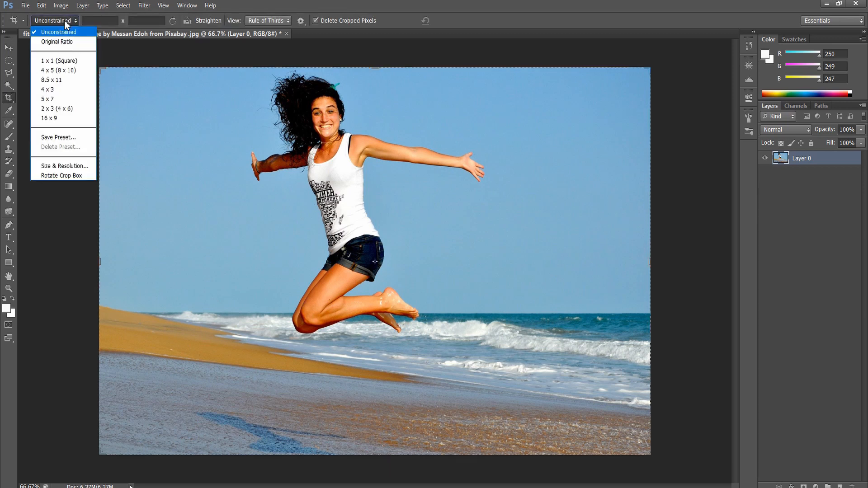
{"action": "left_click", "coordinate": [76, 62]}
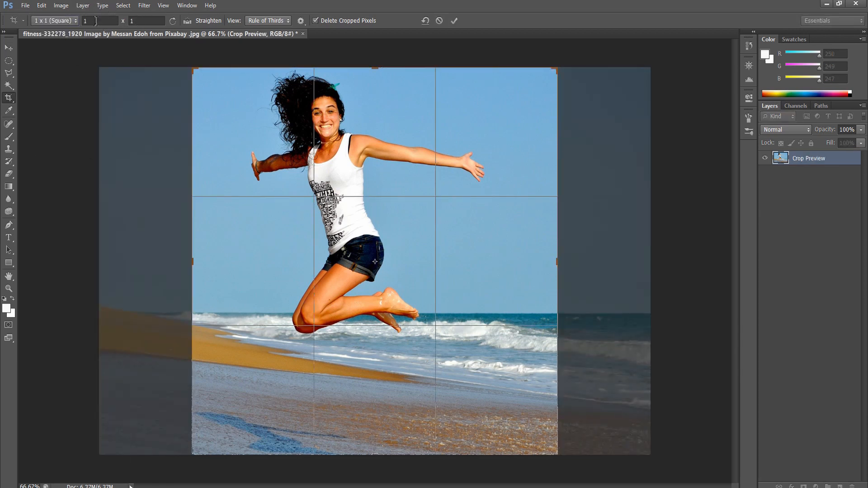
{"action": "left_click", "coordinate": [68, 20]}
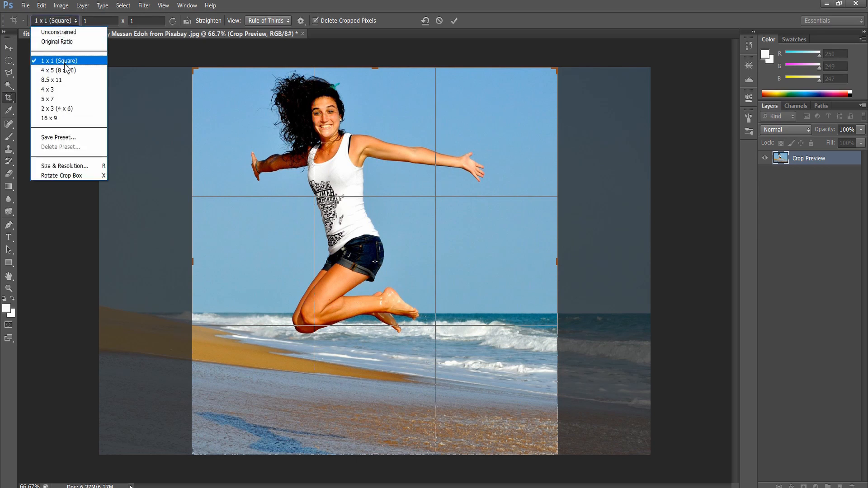
{"action": "left_click", "coordinate": [66, 63]}
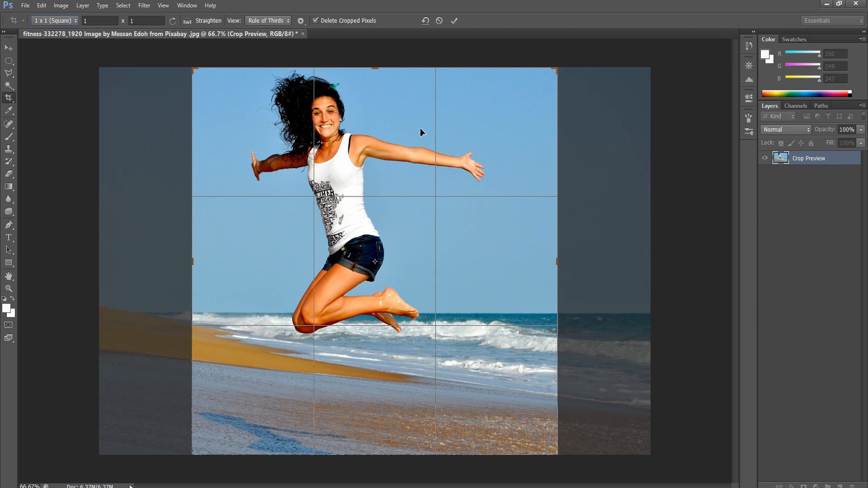
{"action": "left_click", "coordinate": [452, 23]}
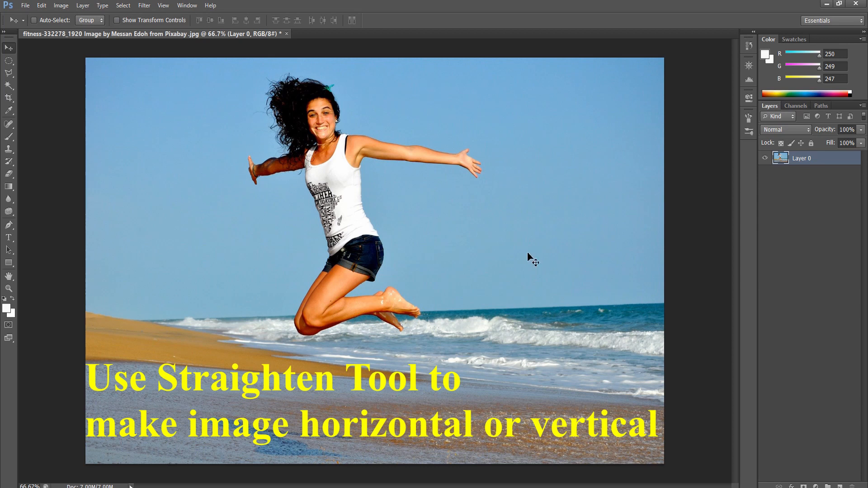
Step: Straighten the picture by tracing the sea horizon with the Straighten tool, and apply the crop
{"action": "left_click", "coordinate": [8, 98]}
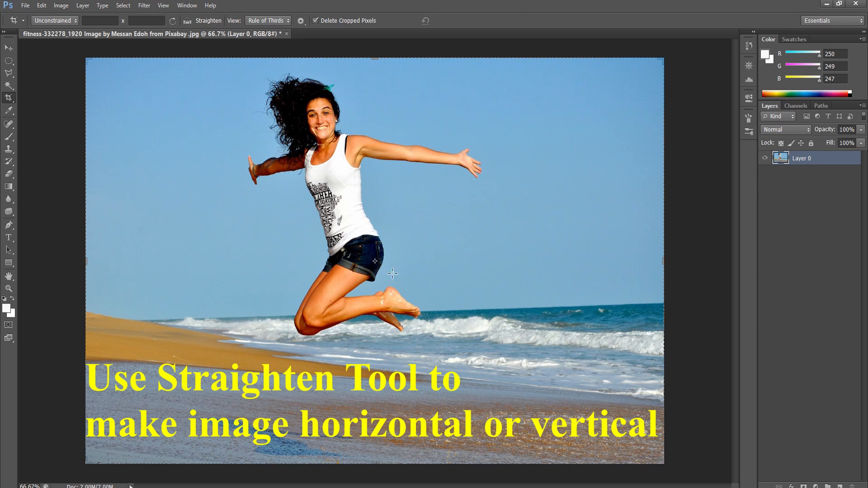
{"action": "left_click", "coordinate": [186, 21]}
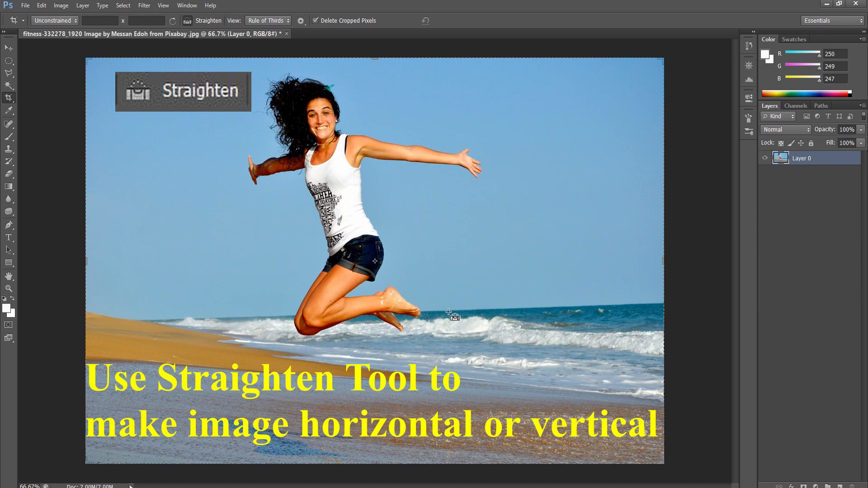
{"action": "left_click_drag", "start_coordinate": [447, 312], "coordinate": [614, 308]}
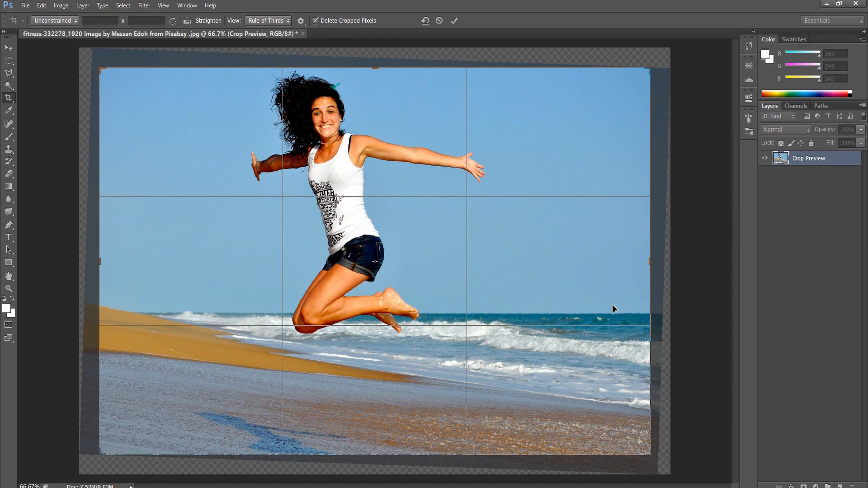
{"action": "left_click", "coordinate": [454, 21]}
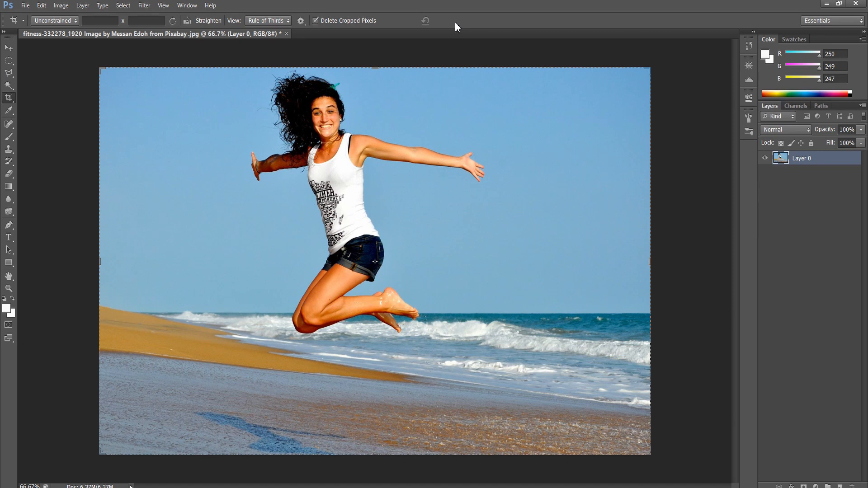
Step: Switch to the Move tool and check the document's pixel dimensions and resolution
{"action": "key", "text": "v"}
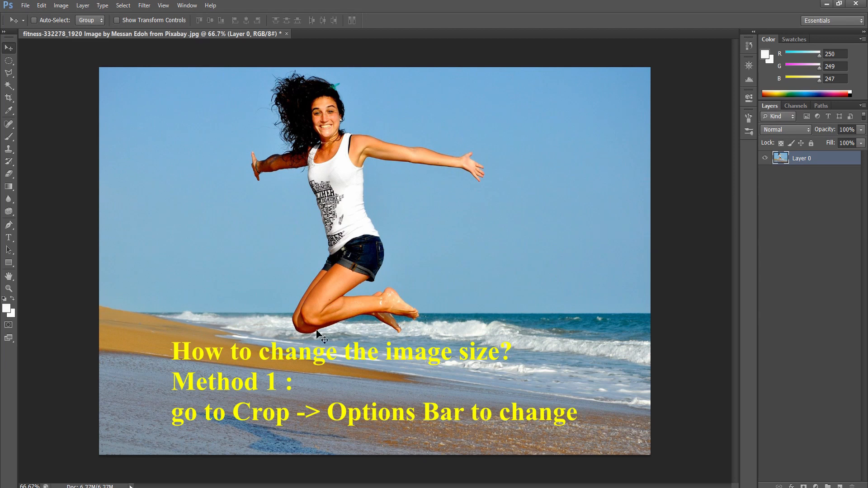
{"action": "left_click", "coordinate": [107, 486]}
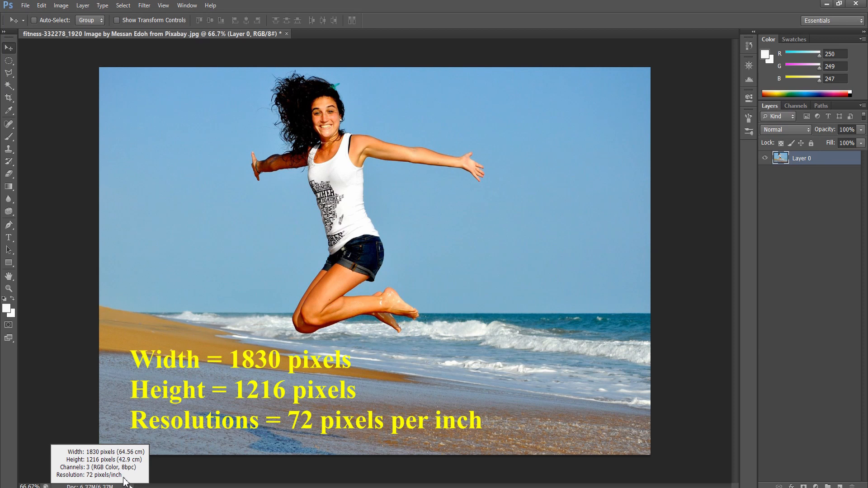
{"action": "left_click_drag", "start_coordinate": [124, 482], "coordinate": [364, 406]}
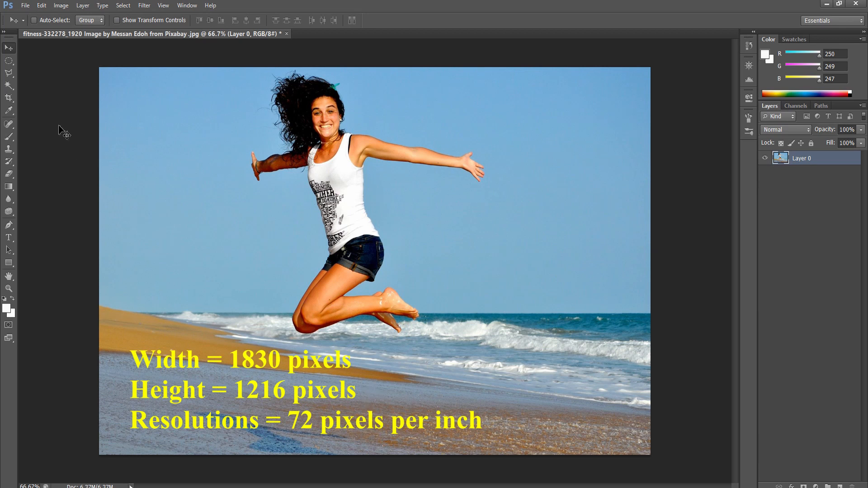
Step: Open the Crop tool's Size & Resolution settings and use Pixels as the unit for width and height
{"action": "left_click", "coordinate": [10, 100]}
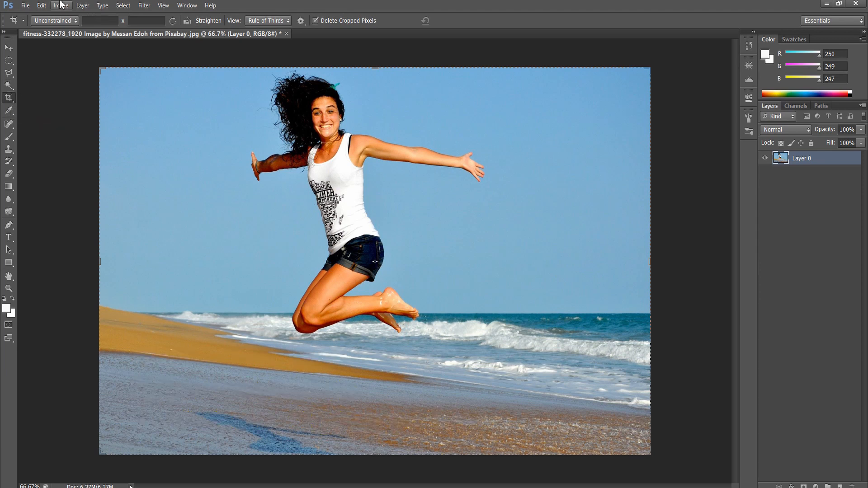
{"action": "left_click", "coordinate": [65, 23]}
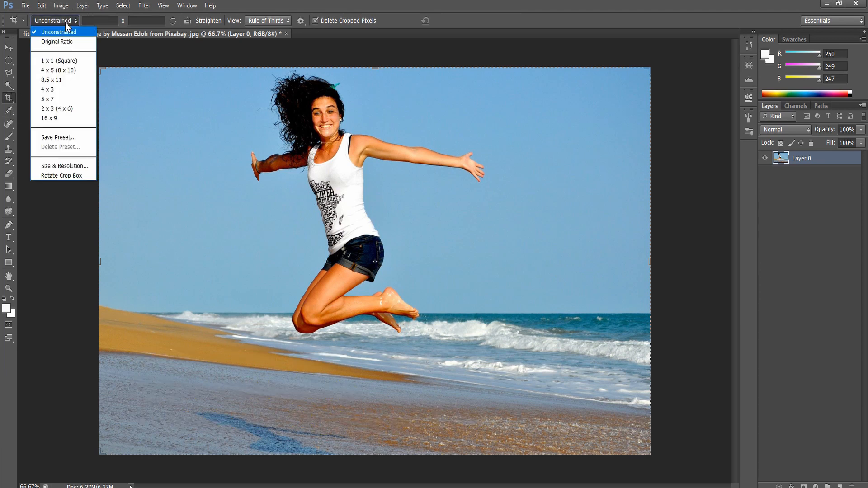
{"action": "left_click", "coordinate": [75, 168]}
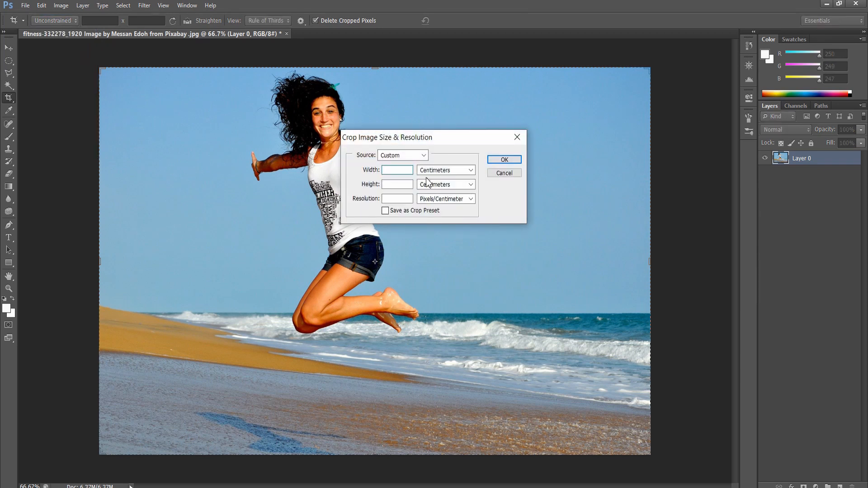
{"action": "left_click", "coordinate": [443, 170]}
{"action": "left_click", "coordinate": [441, 178]}
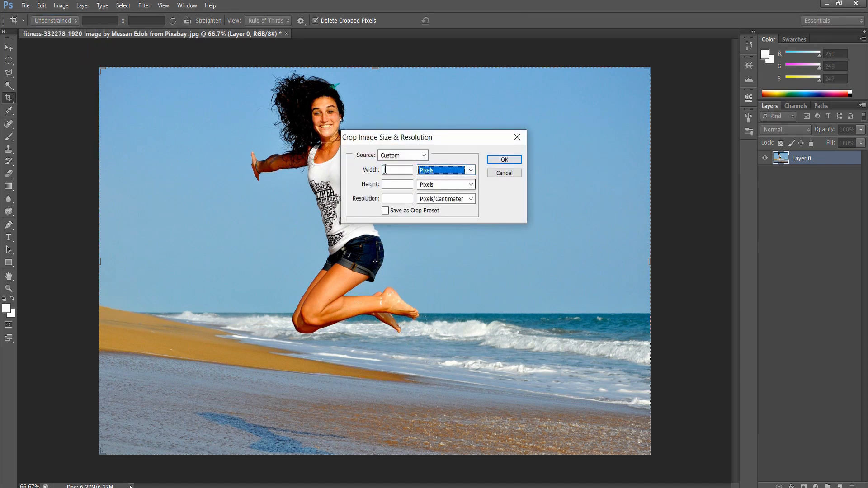
Step: Set the crop size to 640 x 480 pixels at 72 Pixels/Inch and apply the crop
{"action": "left_click", "coordinate": [403, 172]}
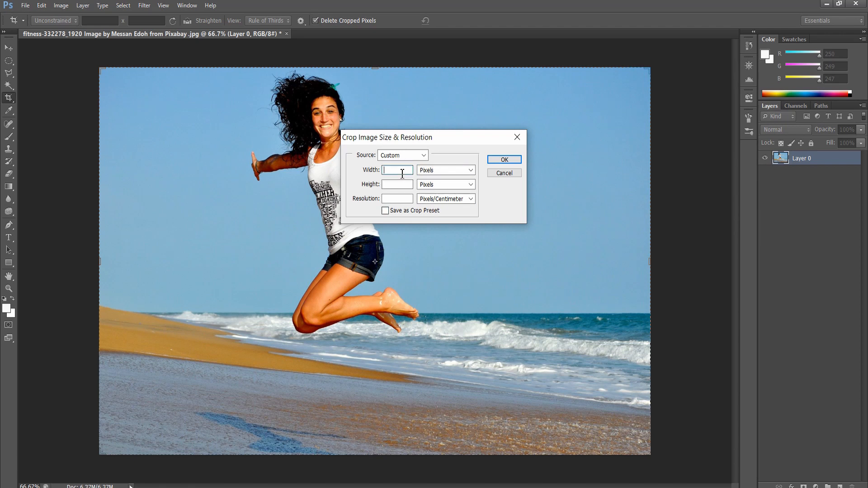
{"action": "type", "text": "640"}
{"action": "left_click", "coordinate": [402, 185]}
{"action": "type", "text": "480"}
{"action": "left_click", "coordinate": [403, 199]}
{"action": "type", "text": "72"}
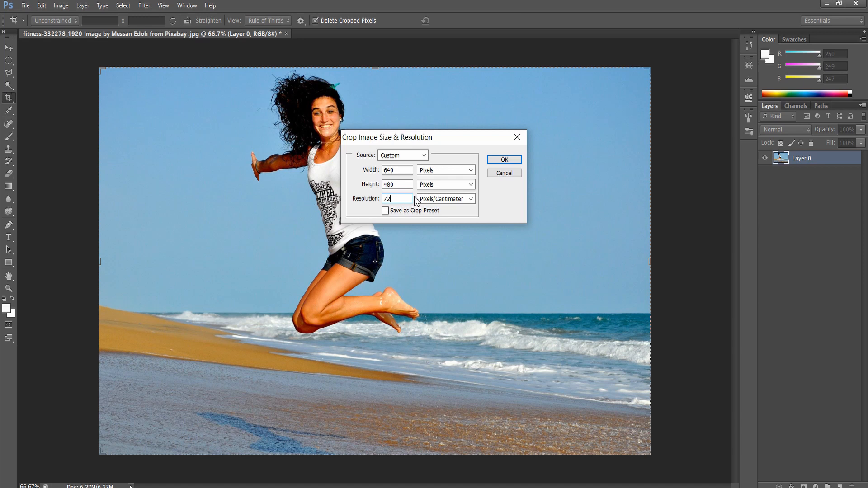
{"action": "left_click", "coordinate": [457, 199]}
{"action": "left_click", "coordinate": [454, 219]}
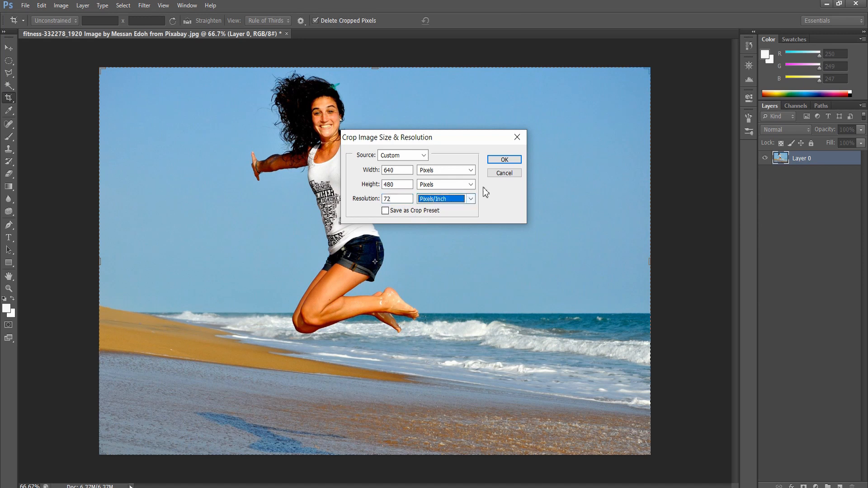
{"action": "left_click", "coordinate": [497, 161]}
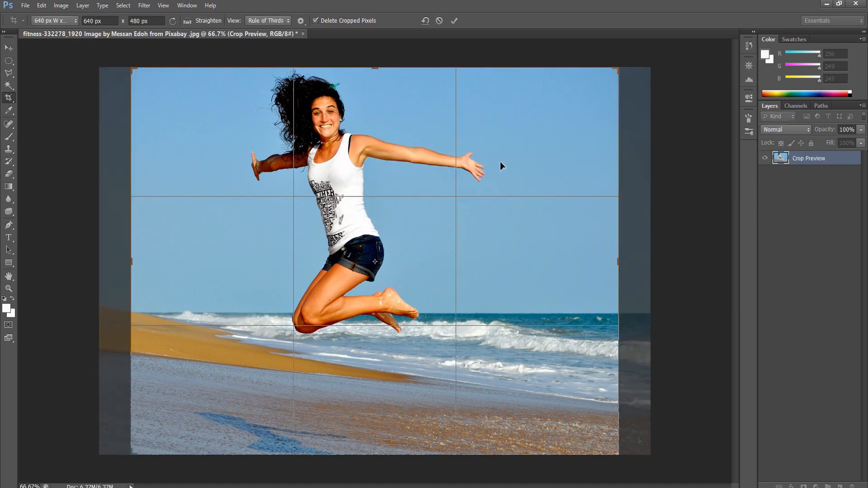
{"action": "left_click", "coordinate": [454, 20]}
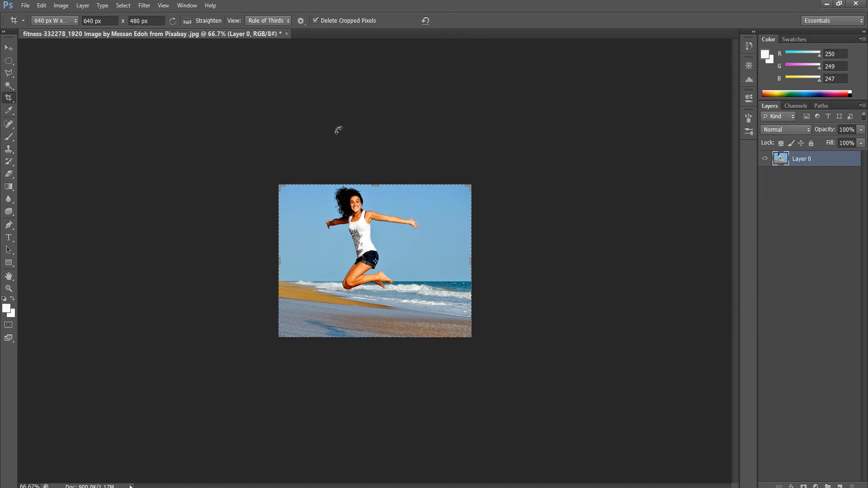
Step: Check the cropped picture's dimensions and resolution, and return to the Move tool, accepting the pending crop
{"action": "left_click", "coordinate": [90, 486]}
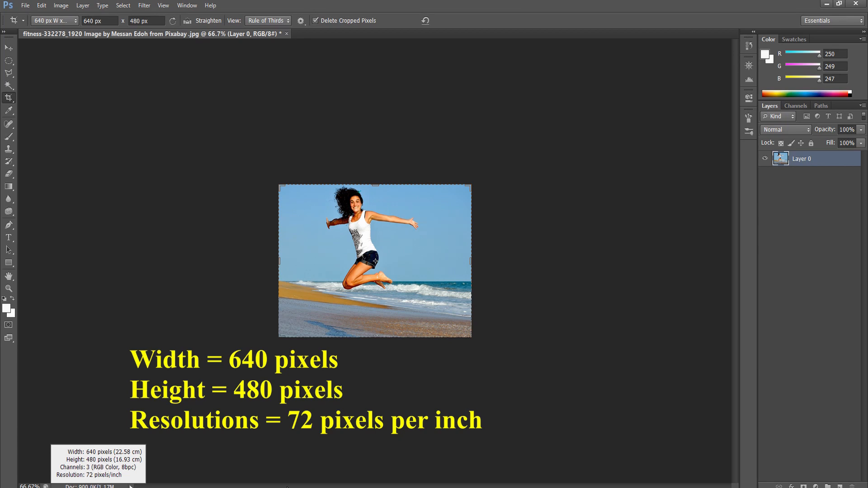
{"action": "left_click", "coordinate": [424, 240]}
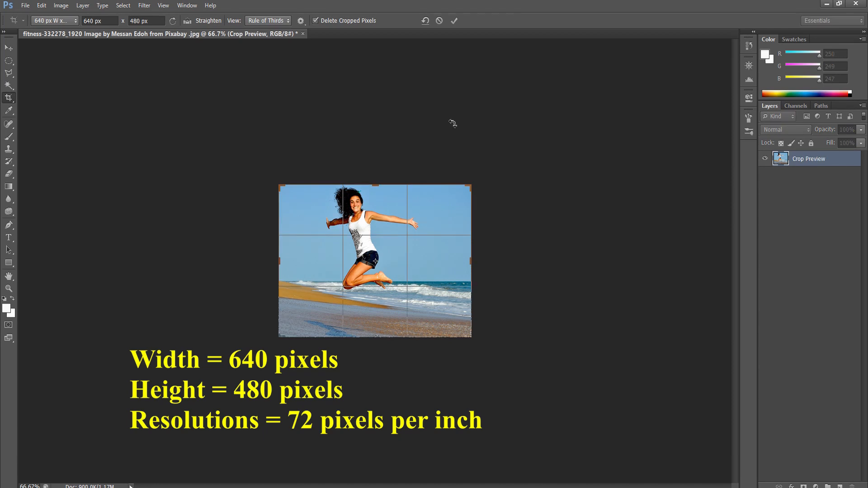
{"action": "left_click", "coordinate": [8, 49]}
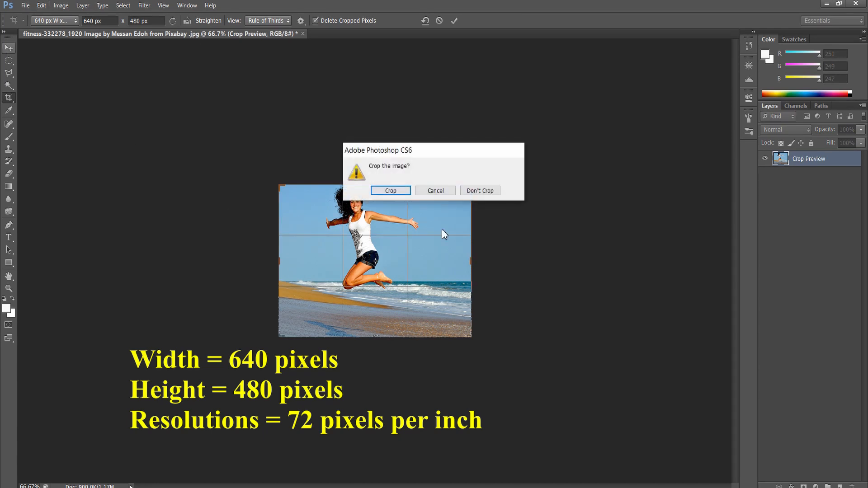
{"action": "left_click", "coordinate": [391, 190]}
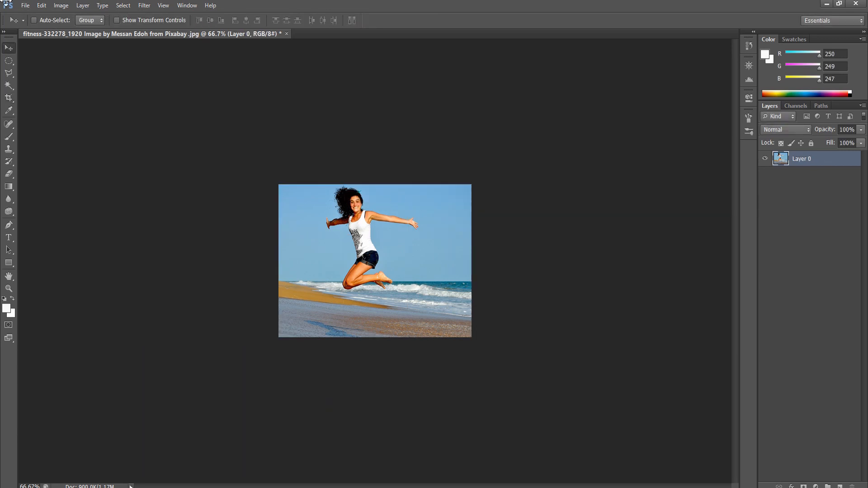
Step: Step backward twice in the edit history to undo the 640 x 480 pixel crop
{"action": "left_click", "coordinate": [41, 6]}
{"action": "left_click", "coordinate": [64, 40]}
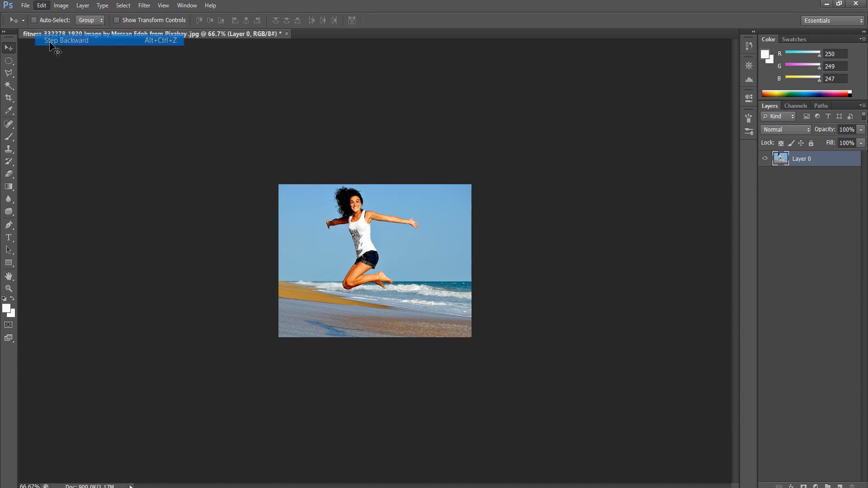
{"action": "left_click", "coordinate": [41, 5]}
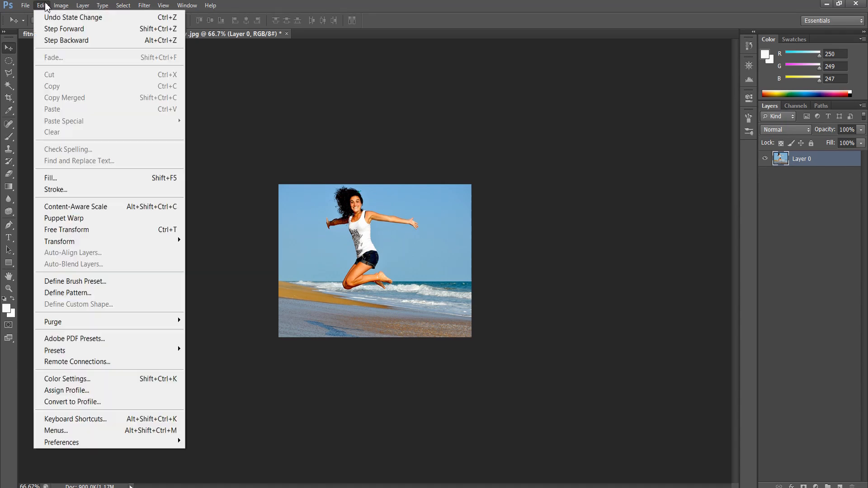
{"action": "left_click", "coordinate": [68, 41]}
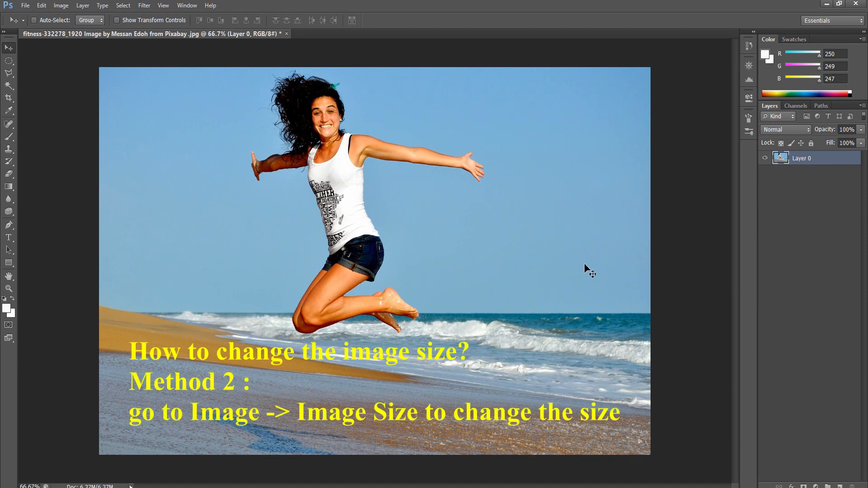
Step: Resize the picture to 640 x 480 pixels with Image Size, turning off Constrain Proportions
{"action": "left_click", "coordinate": [62, 5]}
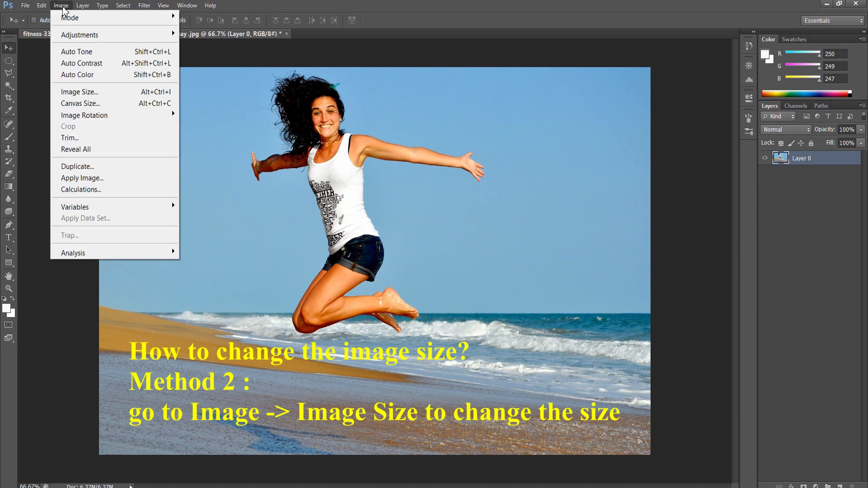
{"action": "left_click", "coordinate": [85, 92]}
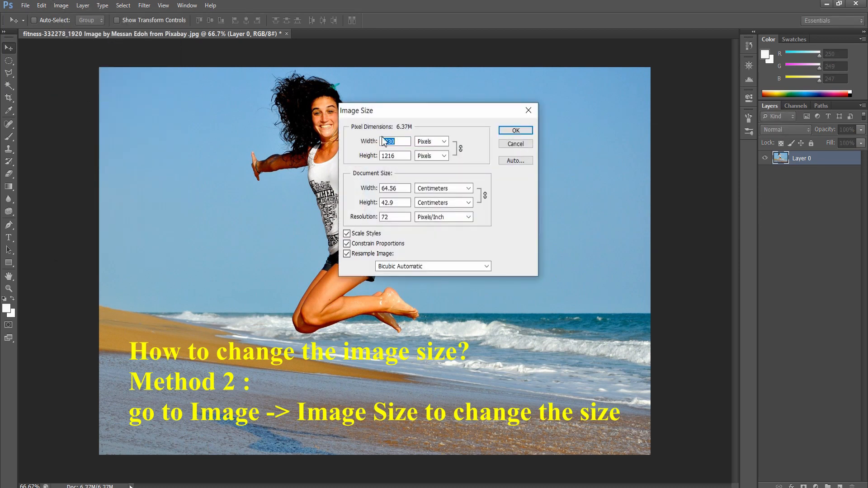
{"action": "left_click", "coordinate": [403, 143]}
{"action": "left_click_drag", "start_coordinate": [403, 143], "coordinate": [329, 134]}
{"action": "type", "text": "640"}
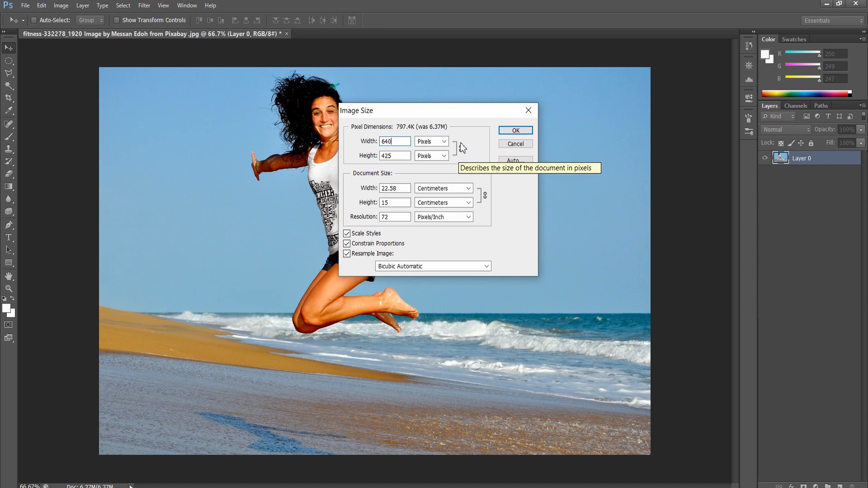
{"action": "left_click", "coordinate": [347, 244]}
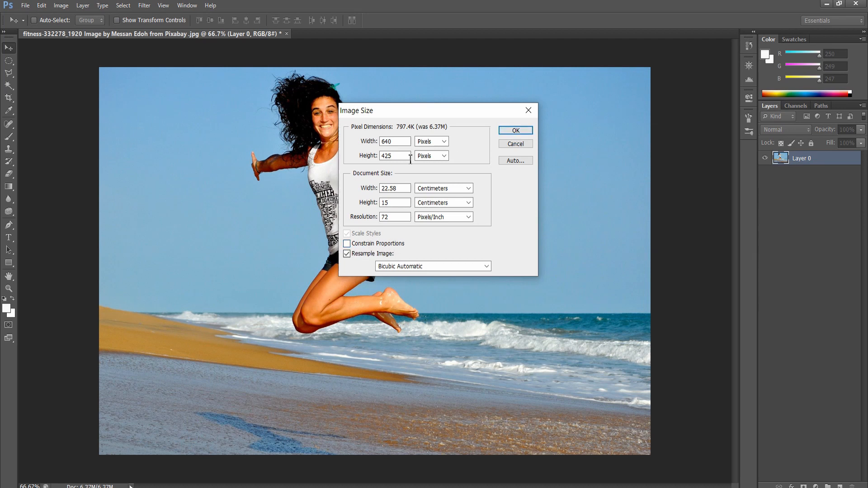
{"action": "left_click_drag", "start_coordinate": [410, 159], "coordinate": [354, 159]}
{"action": "type", "text": "480"}
{"action": "left_click", "coordinate": [513, 130]}
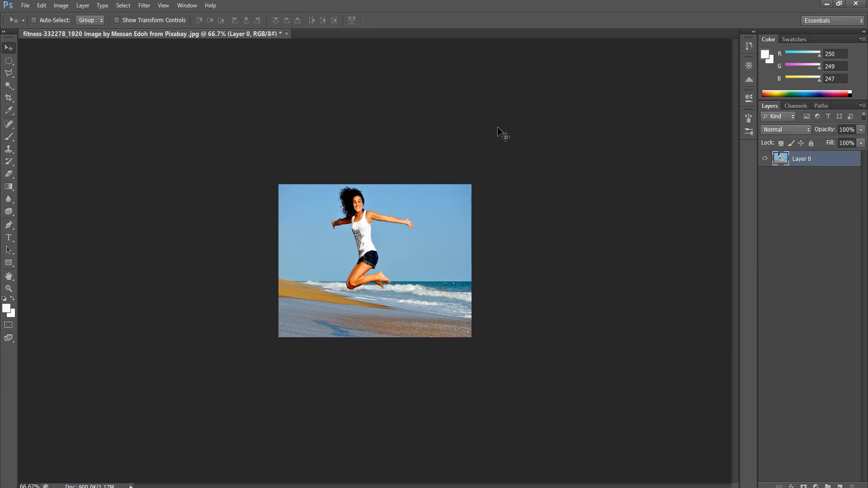
Step: Step backward in the edit history to undo the Image Size change
{"action": "left_click", "coordinate": [42, 5]}
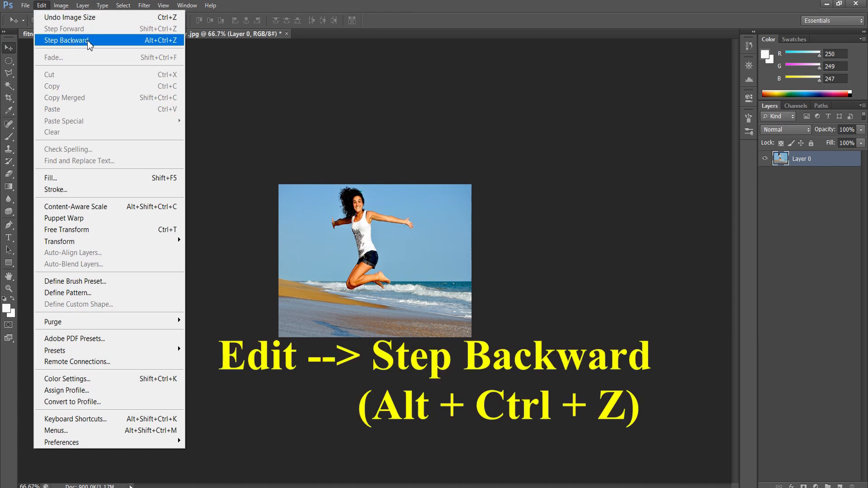
{"action": "left_click", "coordinate": [111, 41]}
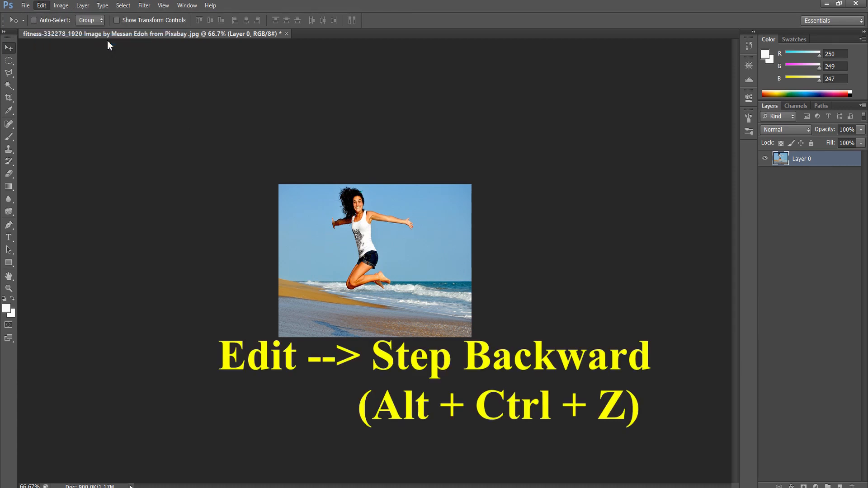